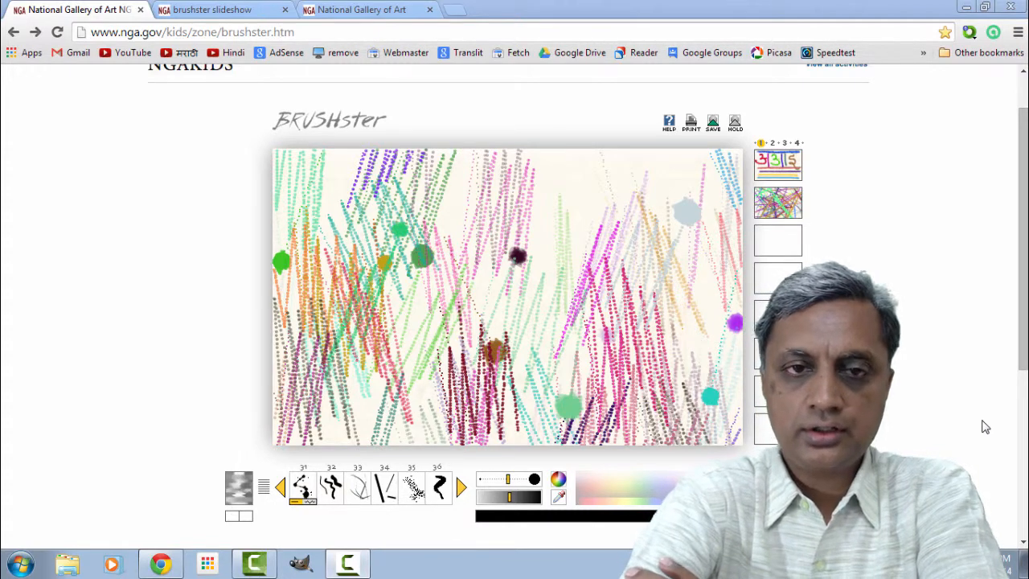
{"action": "left_click_drag", "start_coordinate": [1024, 349], "coordinate": [1026, 354]}
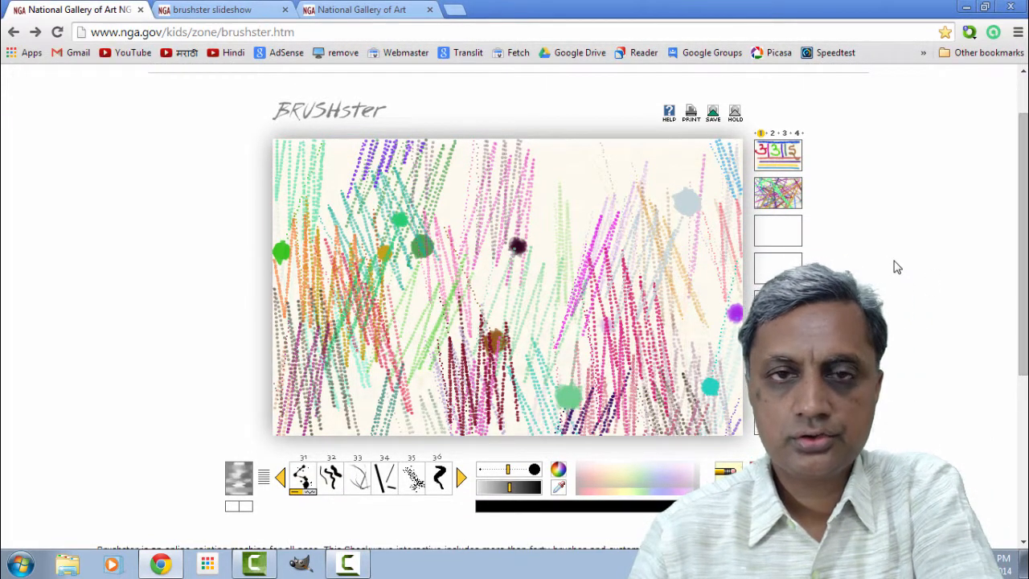
{"action": "left_click", "coordinate": [225, 11]}
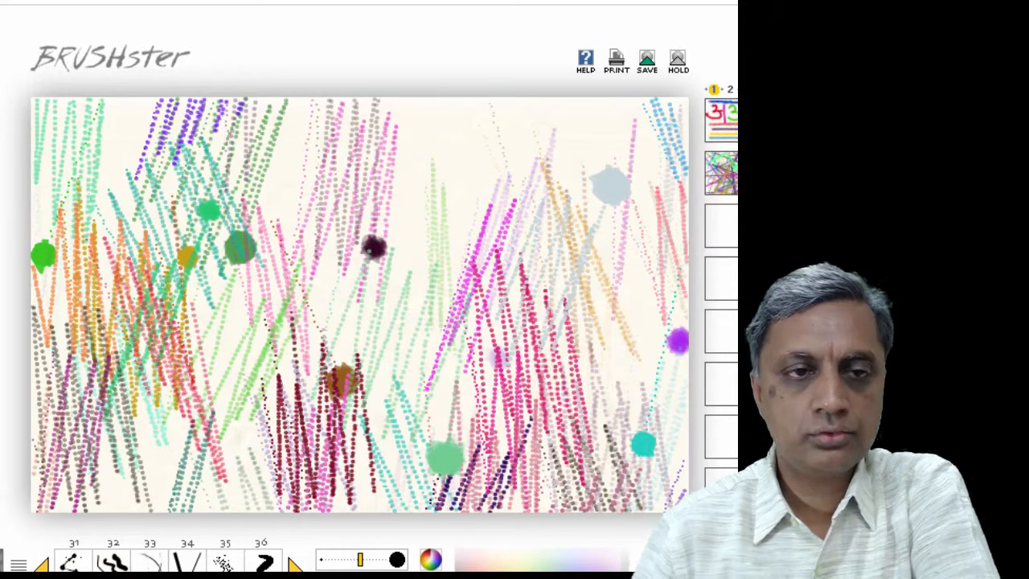
{"action": "scroll", "coordinate": [369, 305], "scroll_direction": "up", "scroll_amount": 2}
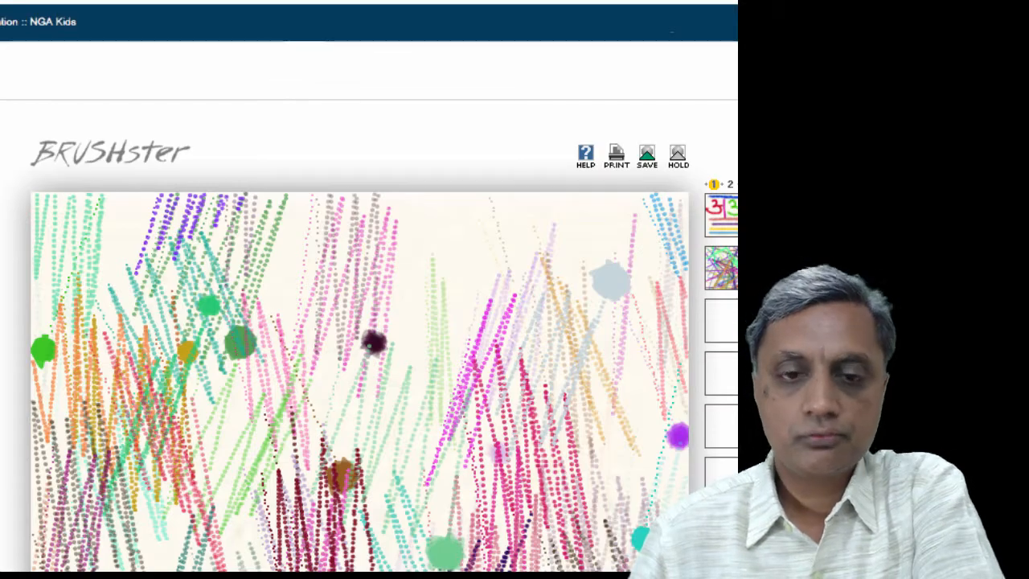
{"action": "scroll", "coordinate": [369, 306], "scroll_direction": "down", "scroll_amount": 5}
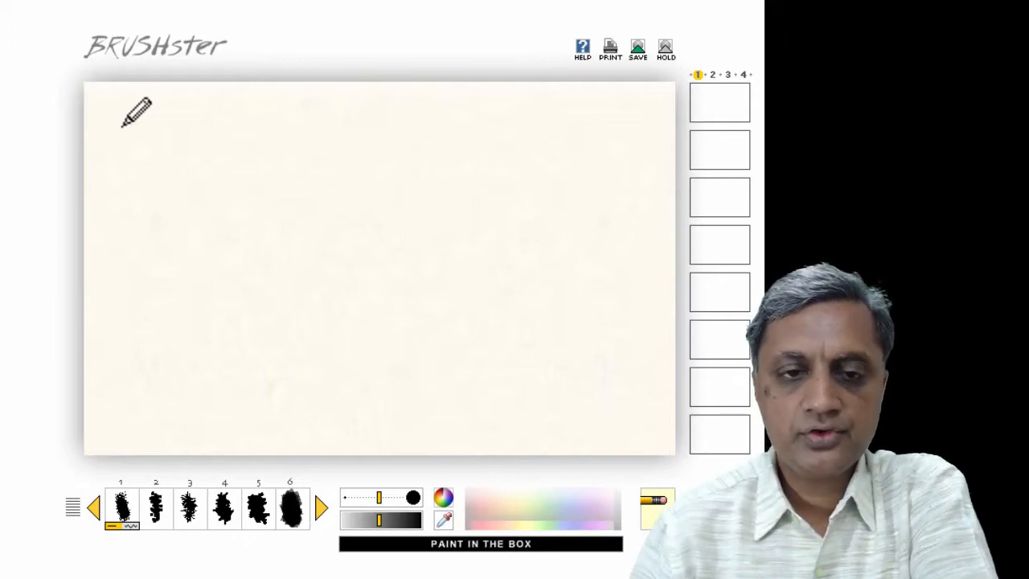
Step: Paint five horizontal strokes down the blank canvas with brush 1, followed by two zigzag strokes across the lower part
{"action": "left_click_drag", "start_coordinate": [147, 125], "coordinate": [616, 114]}
{"action": "left_click_drag", "start_coordinate": [145, 153], "coordinate": [643, 154]}
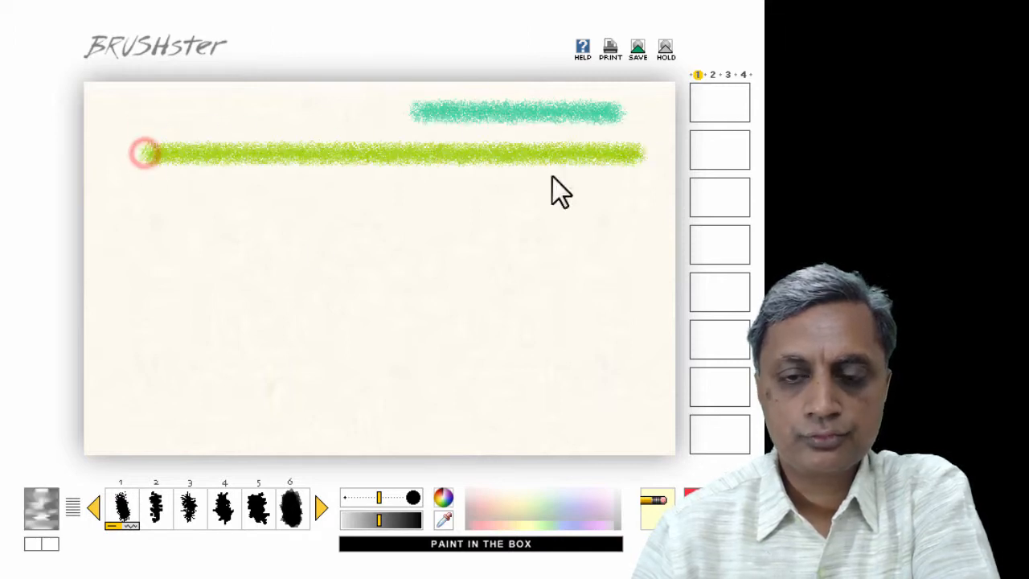
{"action": "left_click_drag", "start_coordinate": [122, 199], "coordinate": [655, 197]}
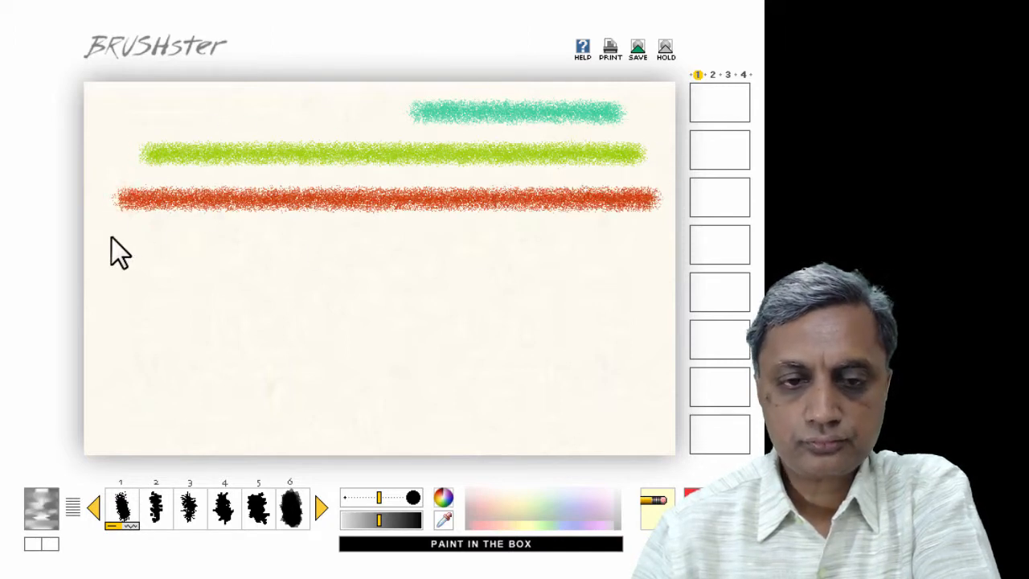
{"action": "left_click_drag", "start_coordinate": [113, 235], "coordinate": [587, 226]}
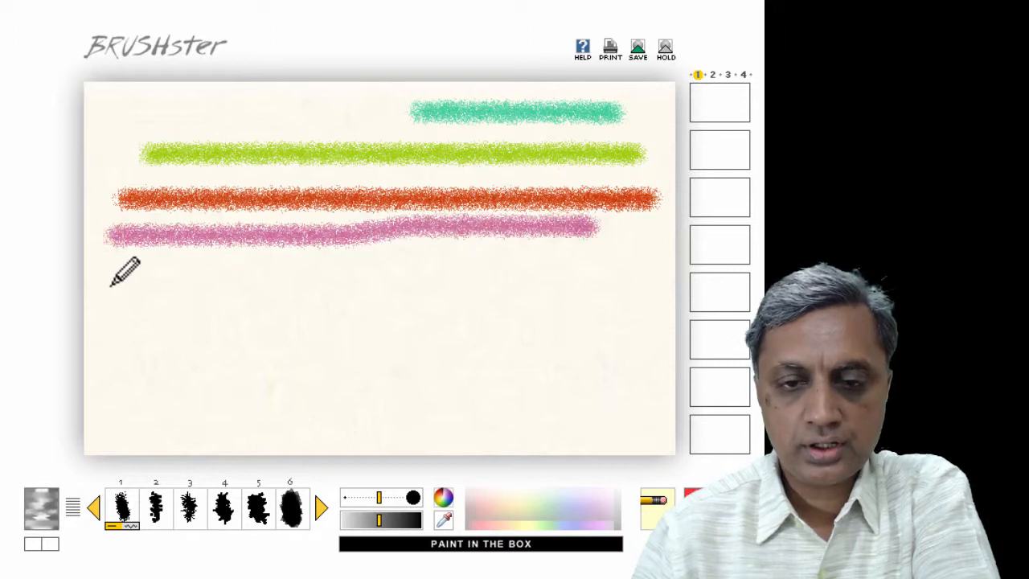
{"action": "left_click_drag", "start_coordinate": [112, 284], "coordinate": [589, 279]}
{"action": "mouse_move", "coordinate": [111, 352]}
{"action": "left_mouse_down"}
{"action": "mouse_move", "coordinate": [194, 313]}
{"action": "mouse_move", "coordinate": [220, 370]}
{"action": "mouse_move", "coordinate": [285, 307]}
{"action": "mouse_move", "coordinate": [371, 347]}
{"action": "mouse_move", "coordinate": [530, 328]}
{"action": "mouse_move", "coordinate": [616, 296]}
{"action": "left_mouse_up"}
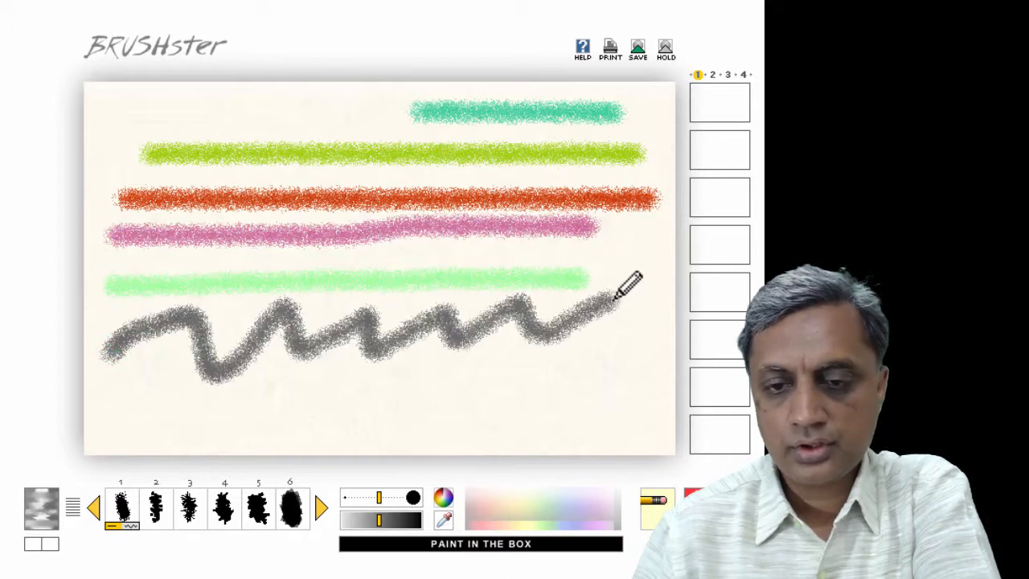
{"action": "mouse_move", "coordinate": [126, 400]}
{"action": "left_mouse_down"}
{"action": "mouse_move", "coordinate": [161, 386]}
{"action": "mouse_move", "coordinate": [266, 405]}
{"action": "mouse_move", "coordinate": [413, 400]}
{"action": "mouse_move", "coordinate": [495, 424]}
{"action": "mouse_move", "coordinate": [640, 416]}
{"action": "left_mouse_up"}
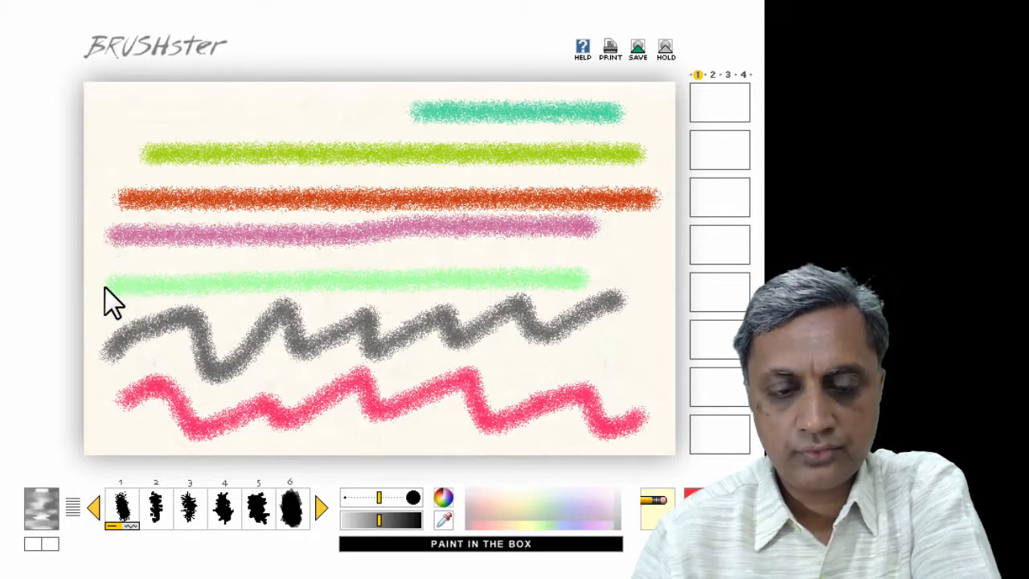
Step: Paint five tall arches over the horizontal strokes and two wavy curves across the lower part of the canvas
{"action": "mouse_move", "coordinate": [106, 287]}
{"action": "left_mouse_down"}
{"action": "mouse_move", "coordinate": [118, 138]}
{"action": "mouse_move", "coordinate": [141, 103]}
{"action": "mouse_move", "coordinate": [152, 167]}
{"action": "mouse_move", "coordinate": [148, 257]}
{"action": "mouse_move", "coordinate": [194, 86]}
{"action": "mouse_move", "coordinate": [219, 221]}
{"action": "mouse_move", "coordinate": [207, 337]}
{"action": "left_mouse_up"}
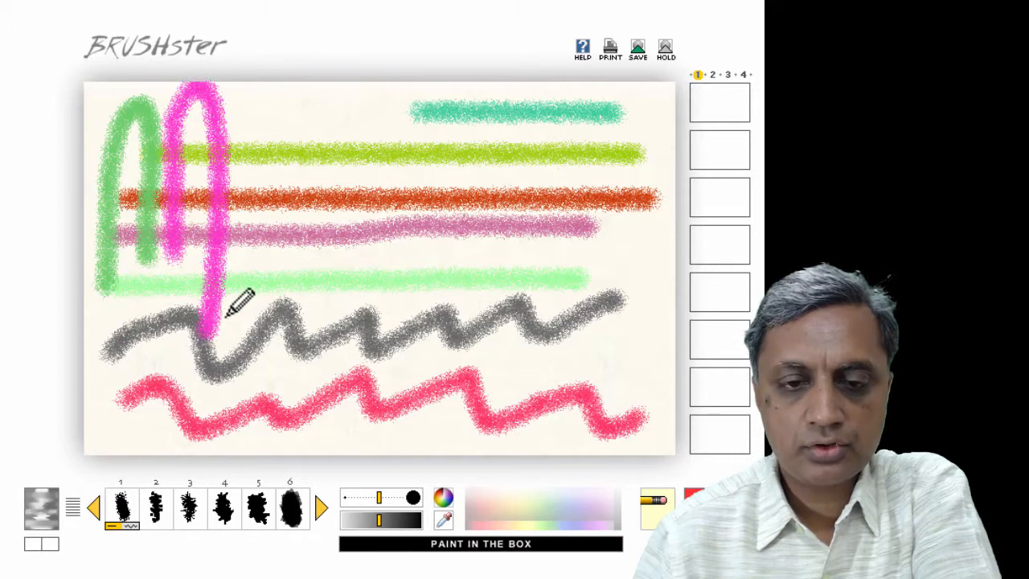
{"action": "mouse_move", "coordinate": [258, 303]}
{"action": "left_mouse_down"}
{"action": "mouse_move", "coordinate": [250, 126]}
{"action": "mouse_move", "coordinate": [288, 110]}
{"action": "mouse_move", "coordinate": [292, 359]}
{"action": "left_mouse_up"}
{"action": "mouse_move", "coordinate": [386, 307]}
{"action": "left_mouse_down"}
{"action": "mouse_move", "coordinate": [393, 100]}
{"action": "mouse_move", "coordinate": [458, 147]}
{"action": "mouse_move", "coordinate": [466, 321]}
{"action": "mouse_move", "coordinate": [519, 226]}
{"action": "mouse_move", "coordinate": [535, 121]}
{"action": "mouse_move", "coordinate": [570, 127]}
{"action": "mouse_move", "coordinate": [606, 283]}
{"action": "mouse_move", "coordinate": [611, 377]}
{"action": "left_mouse_up"}
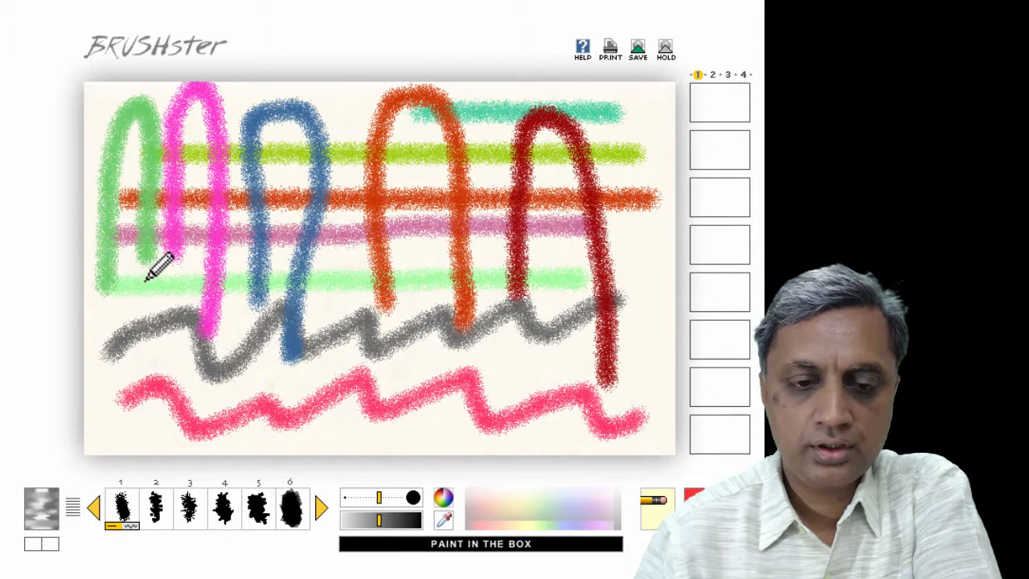
{"action": "mouse_move", "coordinate": [144, 282]}
{"action": "left_mouse_down"}
{"action": "mouse_move", "coordinate": [131, 323]}
{"action": "mouse_move", "coordinate": [135, 393]}
{"action": "mouse_move", "coordinate": [291, 391]}
{"action": "mouse_move", "coordinate": [318, 354]}
{"action": "left_mouse_up"}
{"action": "mouse_move", "coordinate": [336, 262]}
{"action": "left_mouse_down"}
{"action": "mouse_move", "coordinate": [337, 366]}
{"action": "mouse_move", "coordinate": [394, 394]}
{"action": "mouse_move", "coordinate": [419, 422]}
{"action": "mouse_move", "coordinate": [536, 349]}
{"action": "mouse_move", "coordinate": [590, 378]}
{"action": "mouse_move", "coordinate": [648, 143]}
{"action": "left_mouse_up"}
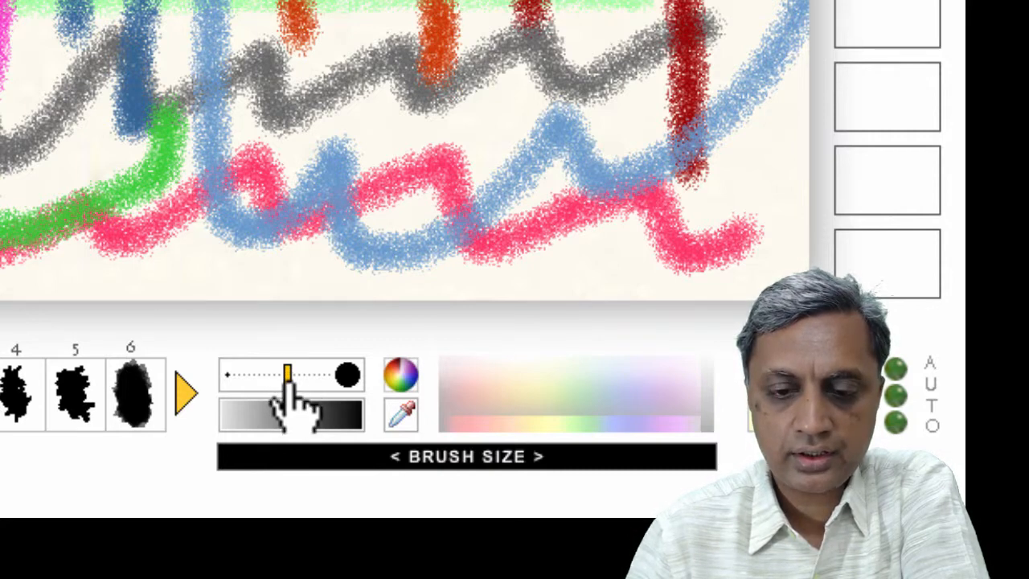
Step: Increase the brush size slightly and try a low paint transparency setting before returning it to about the middle
{"action": "mouse_move", "coordinate": [289, 384]}
{"action": "left_mouse_down"}
{"action": "mouse_move", "coordinate": [239, 384]}
{"action": "mouse_move", "coordinate": [319, 383]}
{"action": "mouse_move", "coordinate": [295, 383]}
{"action": "left_mouse_up"}
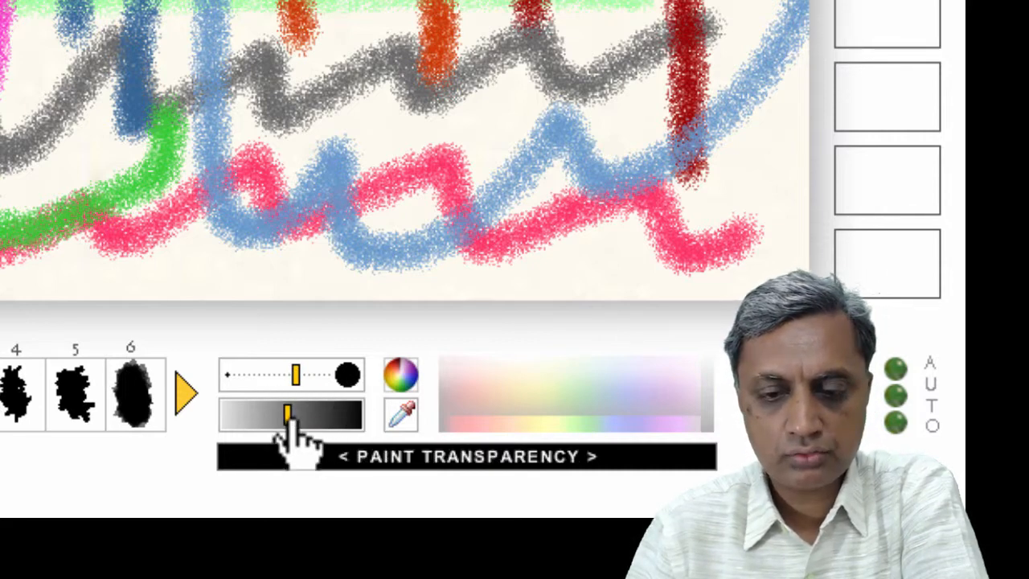
{"action": "left_click_drag", "start_coordinate": [288, 412], "coordinate": [279, 418]}
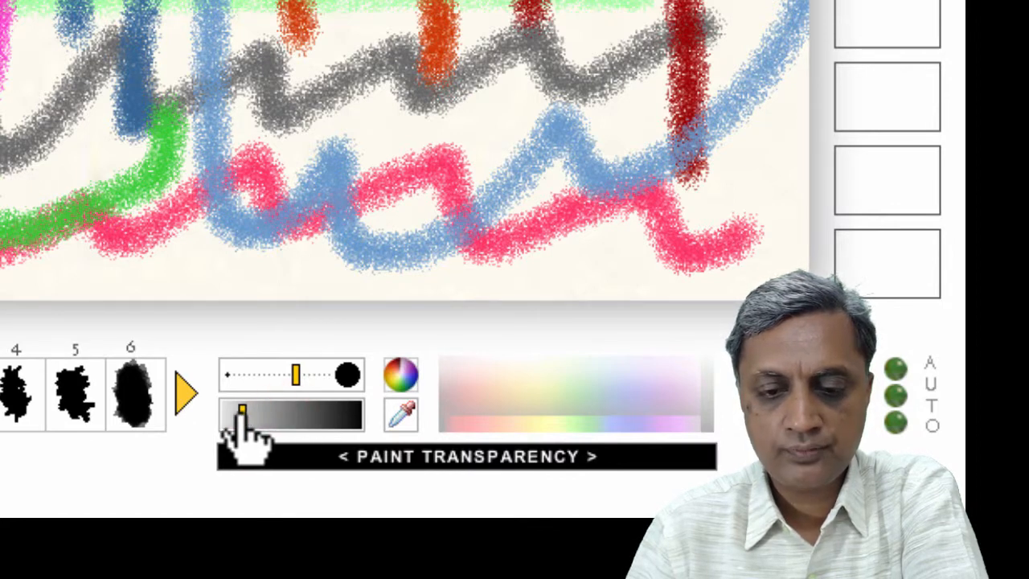
{"action": "left_click_drag", "start_coordinate": [243, 411], "coordinate": [283, 410]}
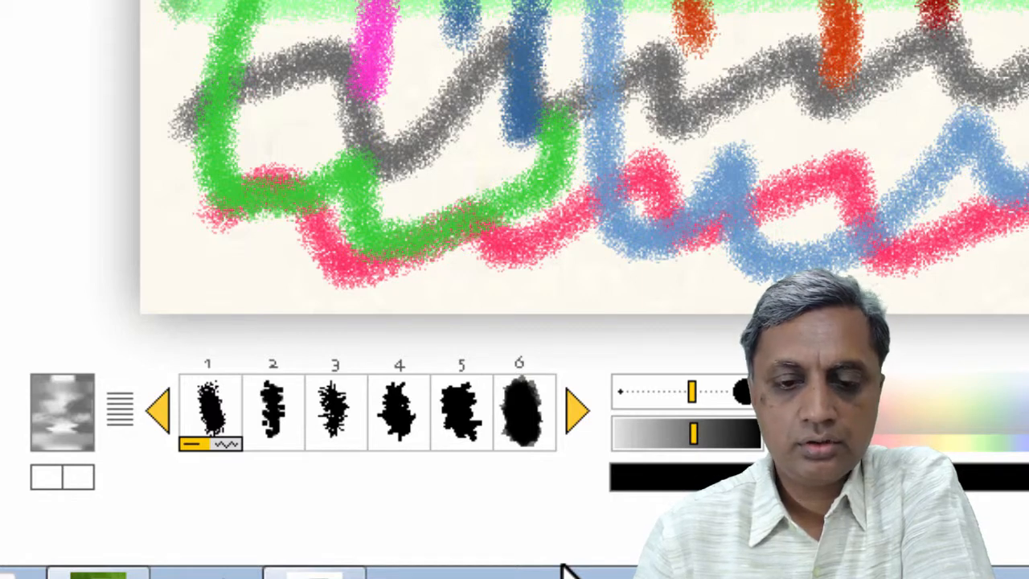
Step: Browse the brush sets forward to brushes 19–24 and back to brushes 1–6
{"action": "left_click", "coordinate": [576, 412]}
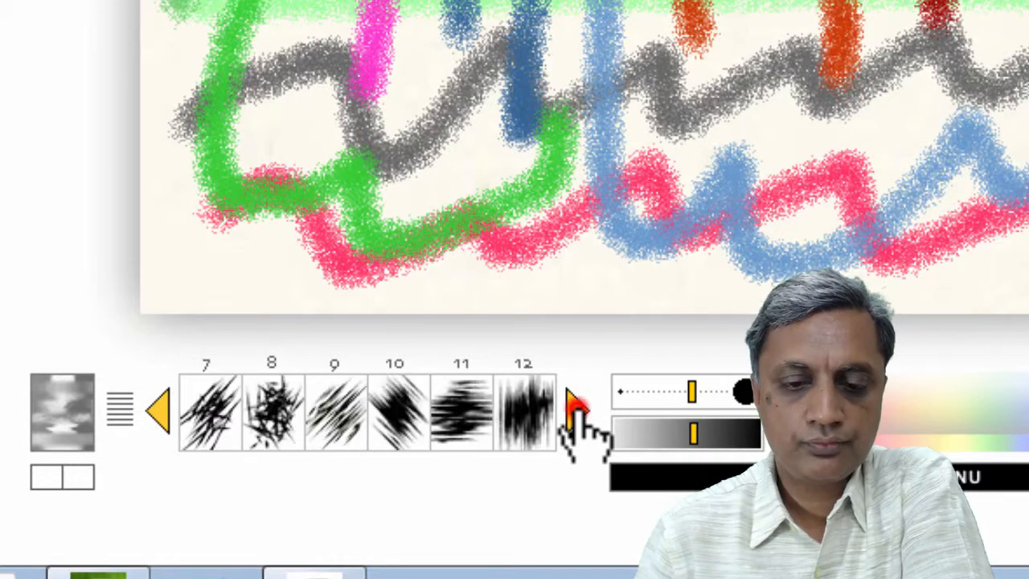
{"action": "left_click", "coordinate": [576, 412]}
{"action": "left_click", "coordinate": [576, 412]}
{"action": "left_click", "coordinate": [161, 412]}
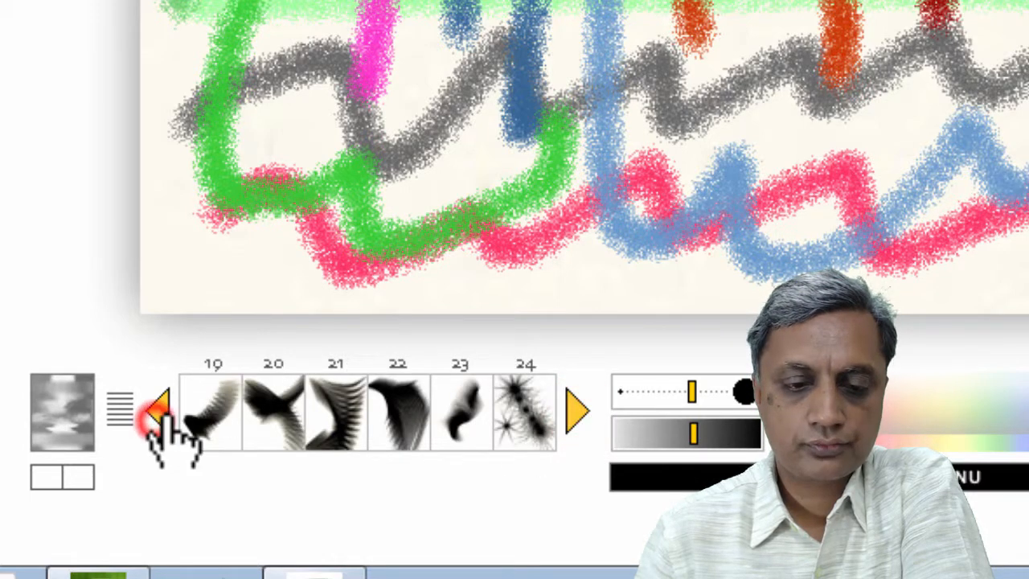
{"action": "left_click", "coordinate": [160, 411]}
{"action": "left_click", "coordinate": [160, 412]}
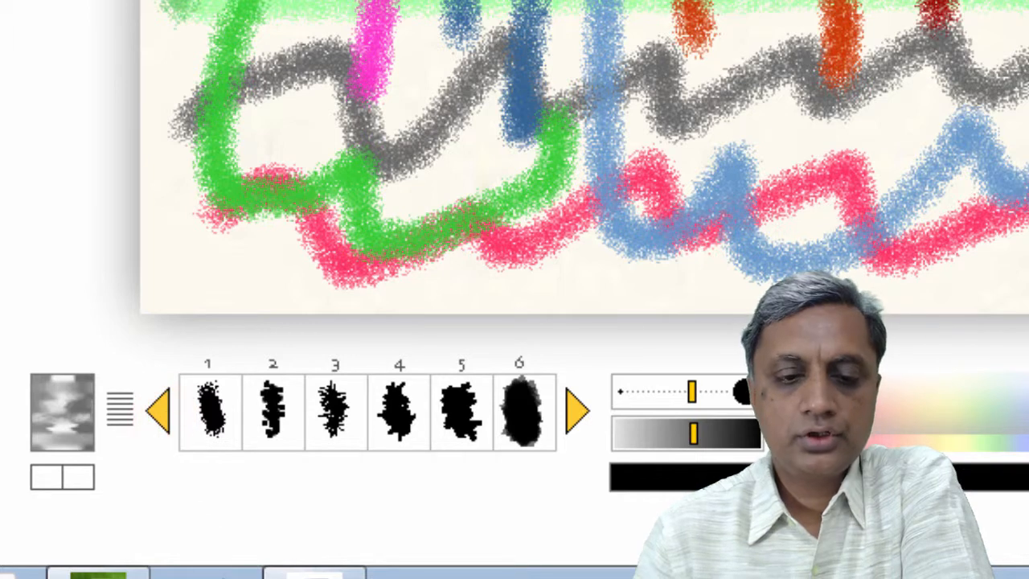
Step: Review the brushes of every category in turn, from Hairy Brushes to Calligraphy / Slope
{"action": "left_click", "coordinate": [121, 414]}
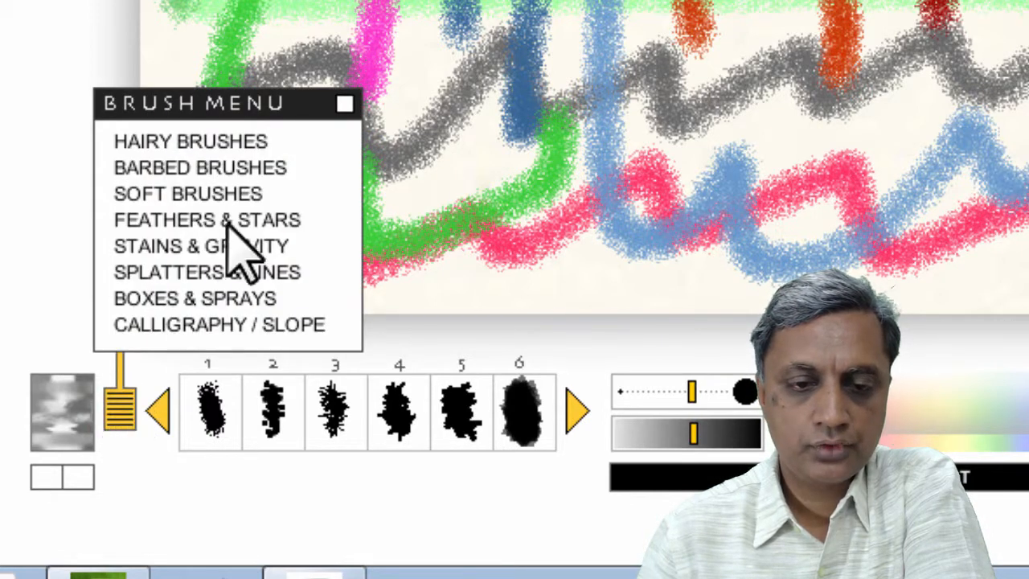
{"action": "left_click", "coordinate": [266, 140]}
{"action": "left_click", "coordinate": [223, 142]}
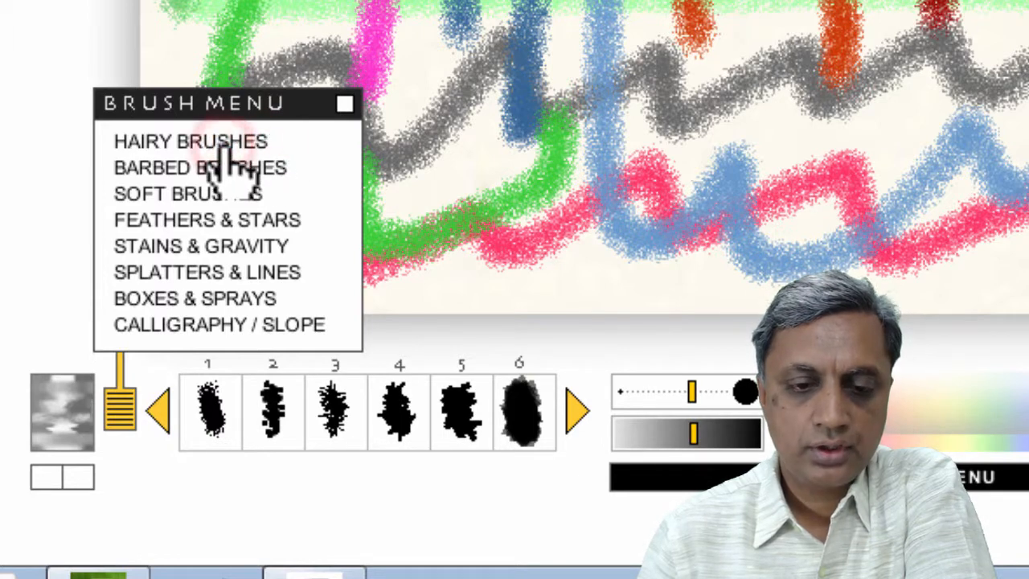
{"action": "left_click", "coordinate": [230, 169]}
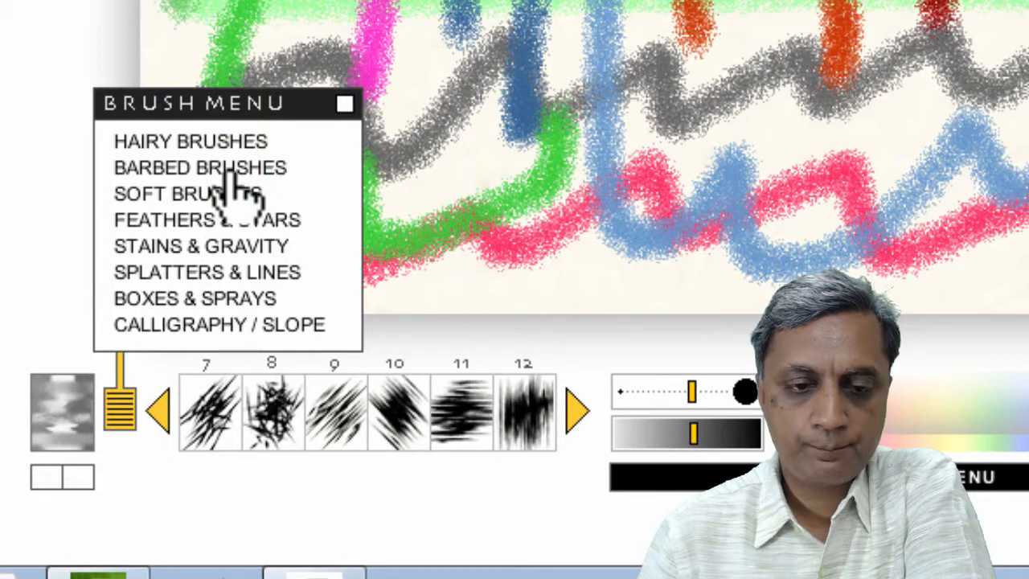
{"action": "left_click", "coordinate": [230, 196]}
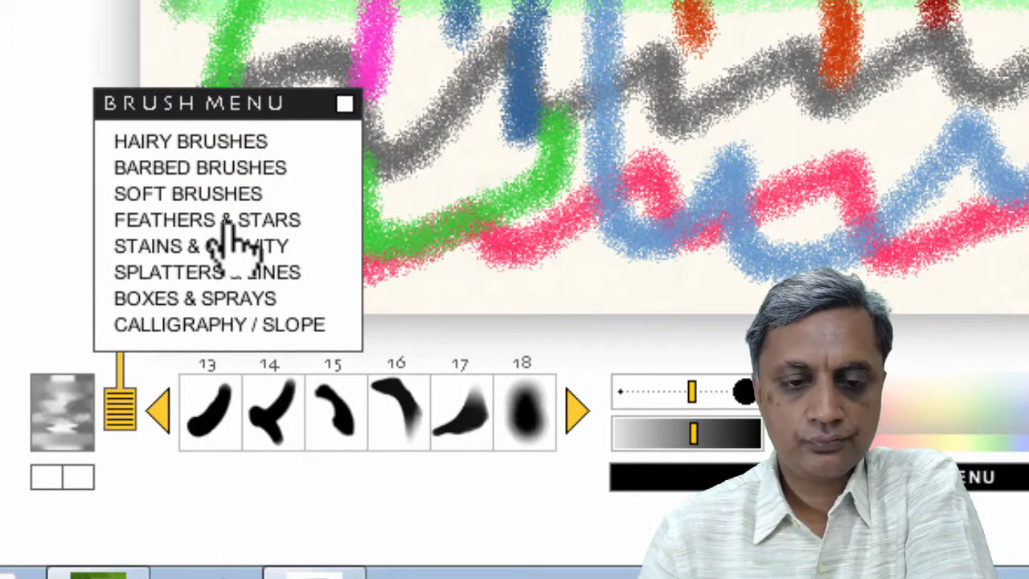
{"action": "left_click", "coordinate": [233, 222]}
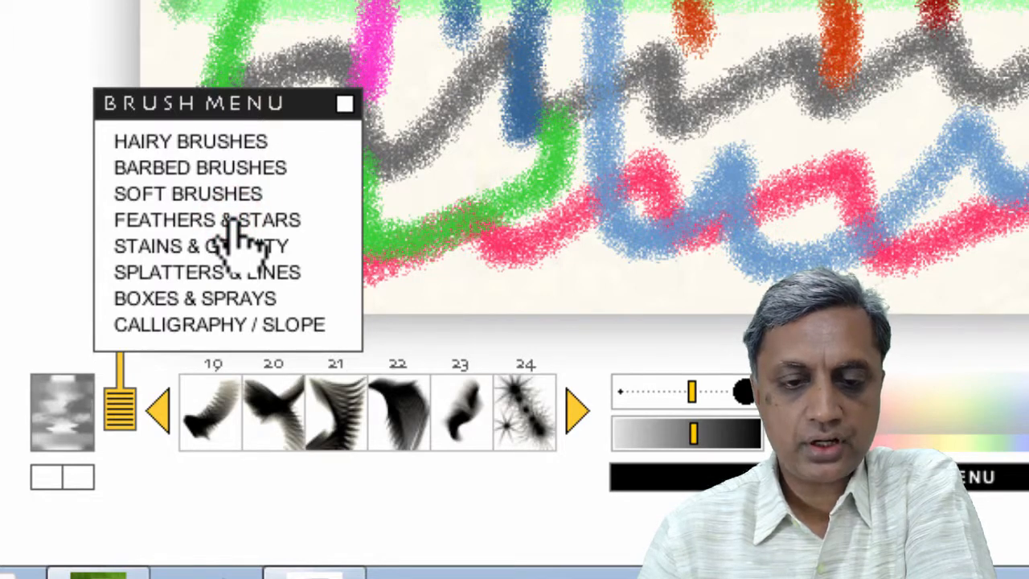
{"action": "left_click", "coordinate": [233, 245]}
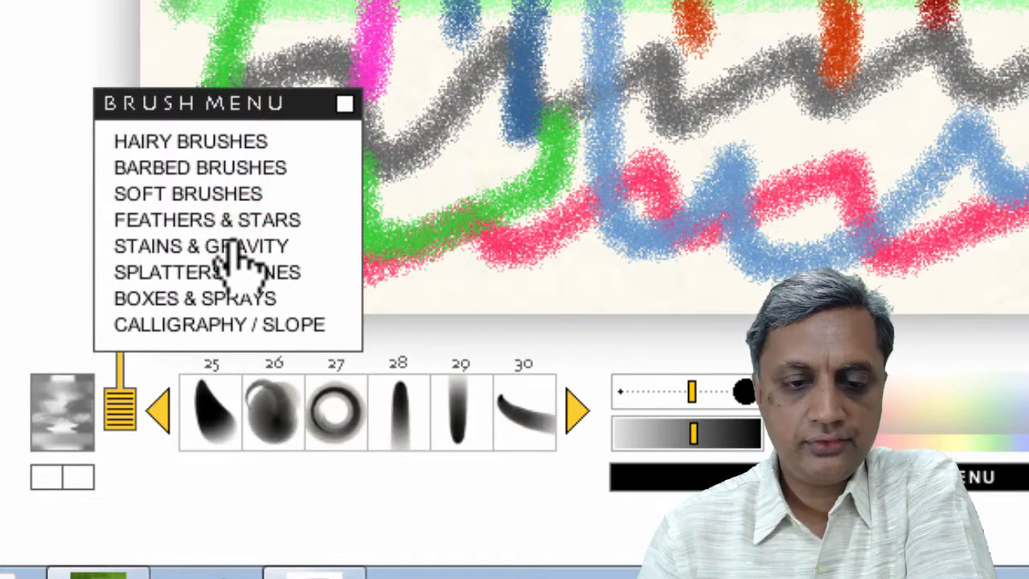
{"action": "left_click", "coordinate": [233, 273]}
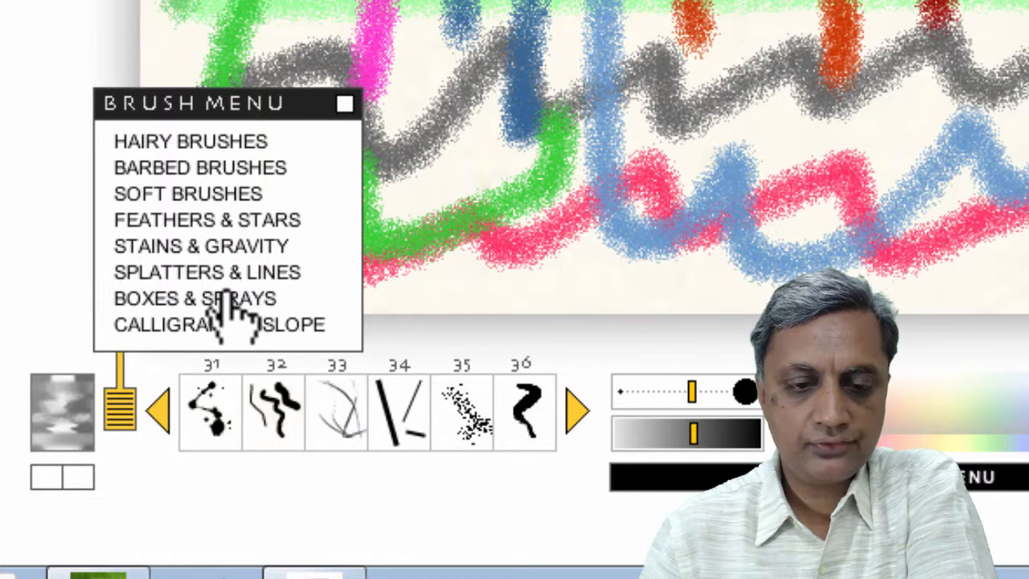
{"action": "left_click", "coordinate": [202, 297]}
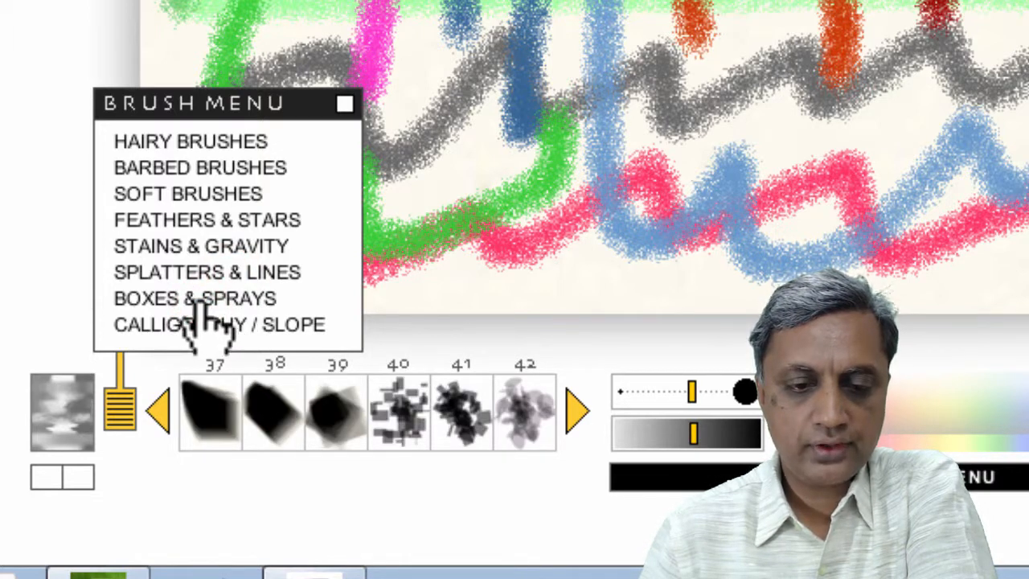
{"action": "left_click", "coordinate": [214, 337]}
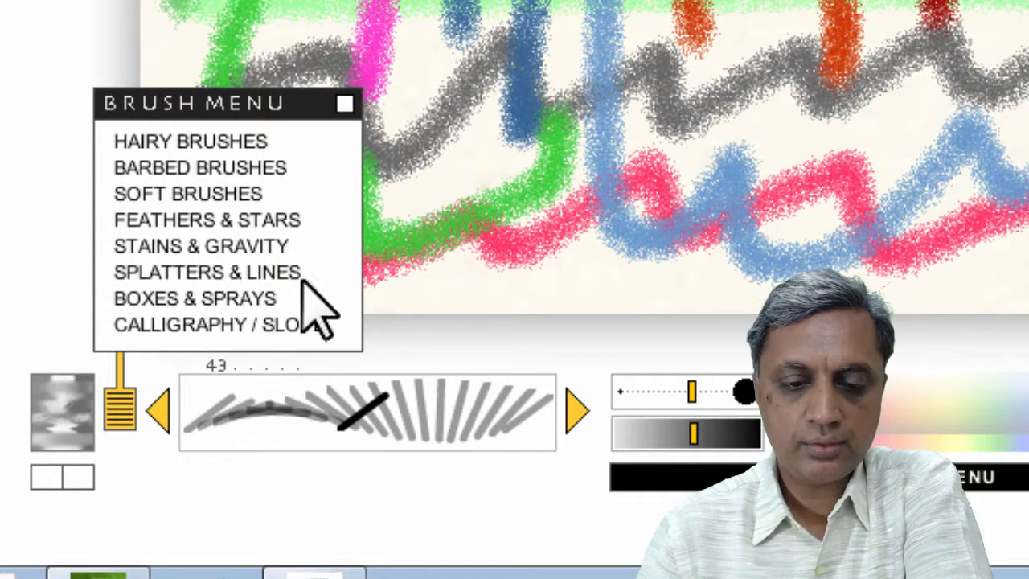
Step: Return to the first brush set, select brush 1 and switch it to its zigzag stroke mode
{"action": "left_click", "coordinate": [579, 413]}
{"action": "left_click", "coordinate": [213, 409]}
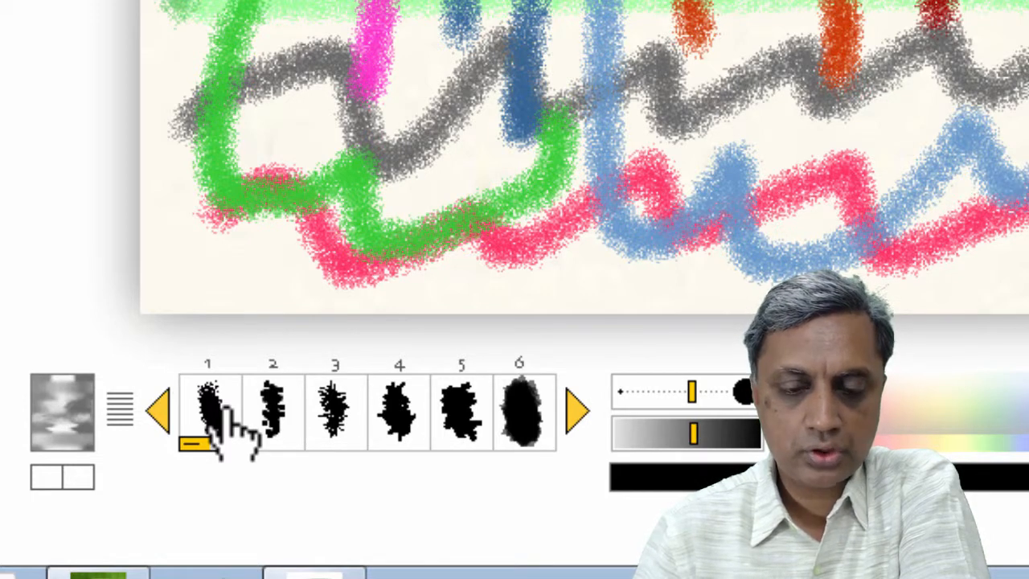
{"action": "mouse_move", "coordinate": [193, 450]}
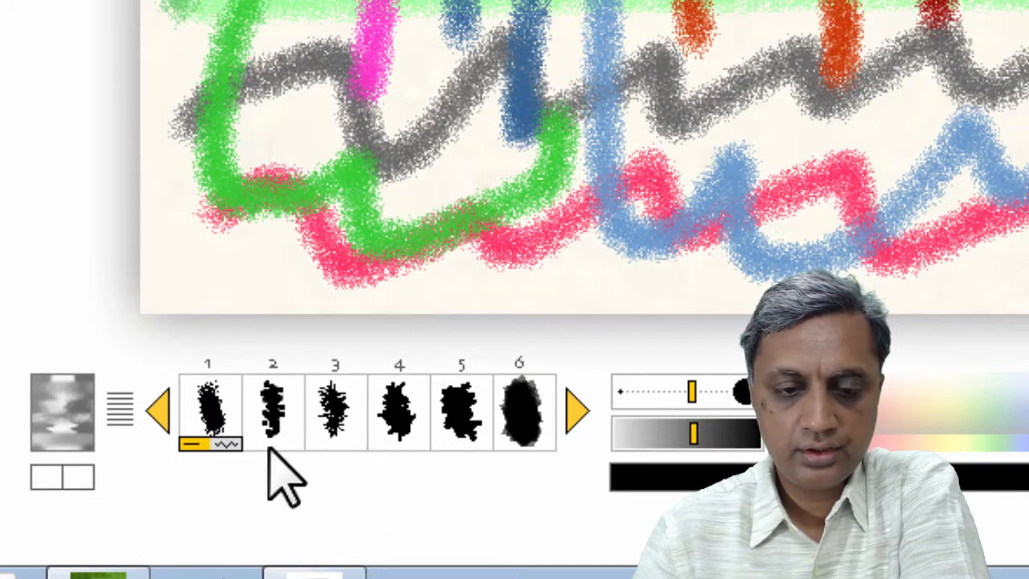
{"action": "left_click", "coordinate": [227, 445]}
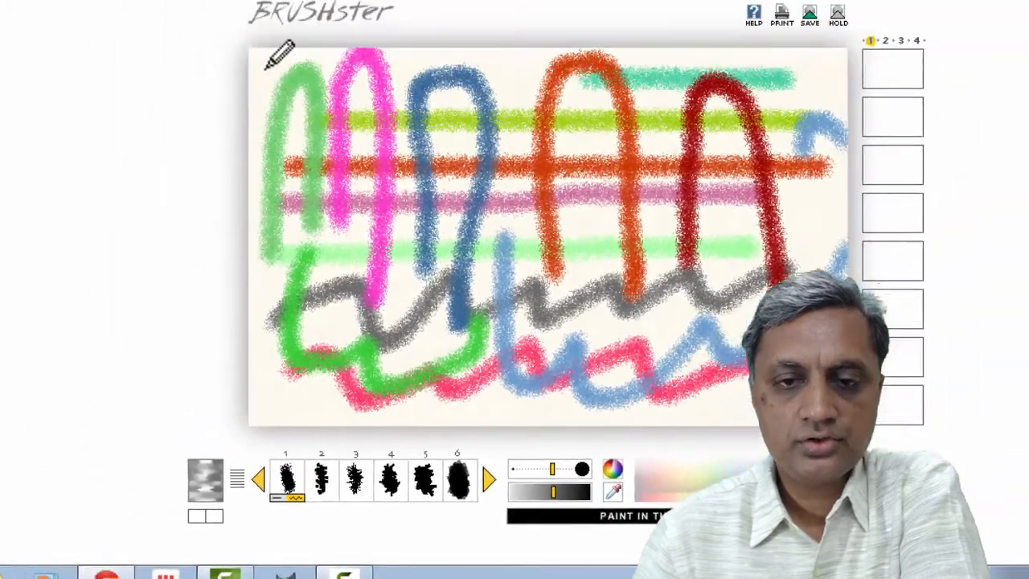
Step: Paint broad horizontal strokes across the full canvas width with brush 1, from near its upper edge down to its lower edge
{"action": "left_click_drag", "start_coordinate": [278, 152], "coordinate": [770, 151]}
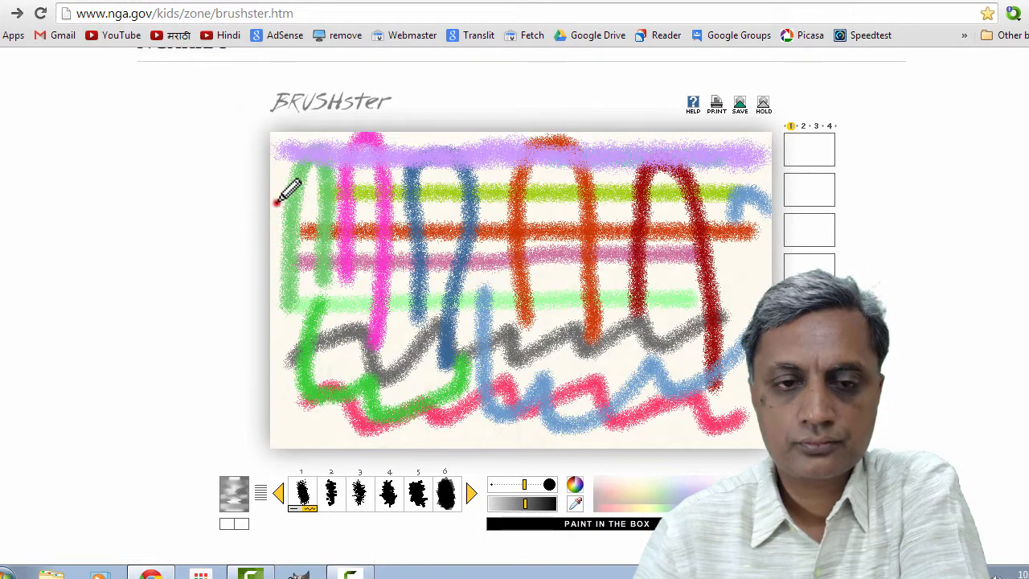
{"action": "left_click_drag", "start_coordinate": [274, 201], "coordinate": [771, 202]}
{"action": "mouse_move", "coordinate": [269, 267]}
{"action": "left_mouse_down"}
{"action": "mouse_move", "coordinate": [358, 256]}
{"action": "mouse_move", "coordinate": [607, 261]}
{"action": "left_mouse_up"}
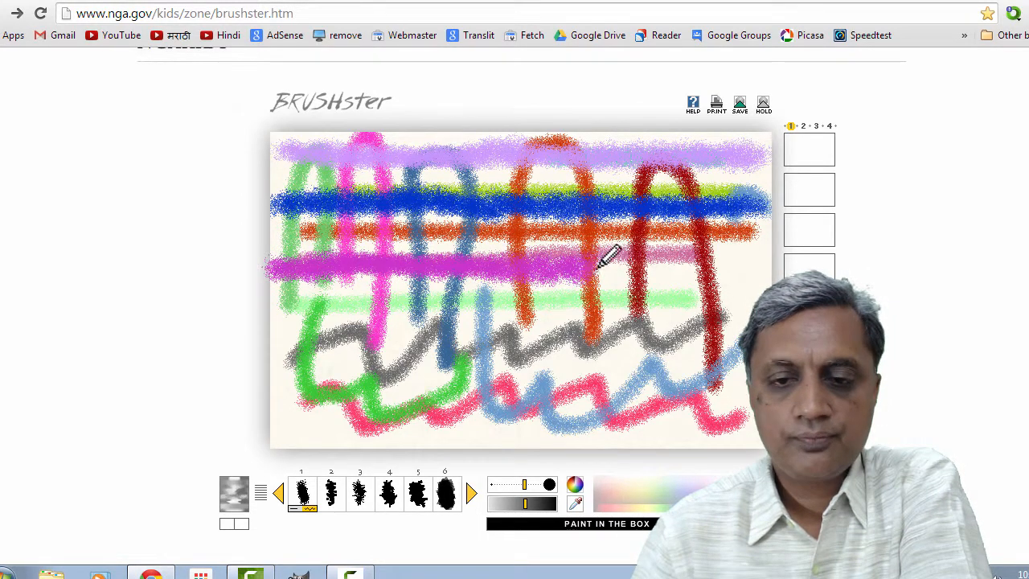
{"action": "left_click_drag", "start_coordinate": [273, 422], "coordinate": [736, 414]}
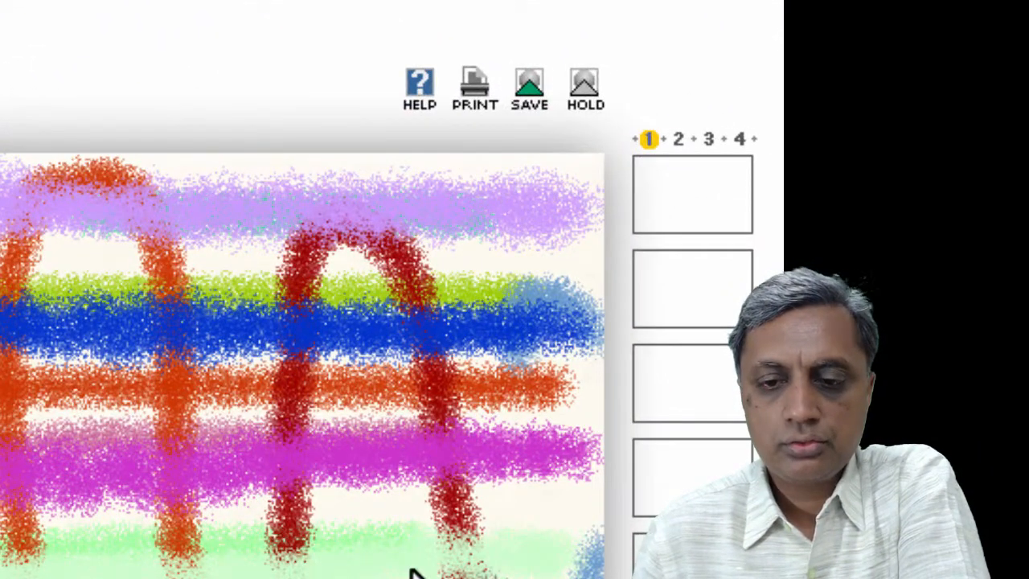
Step: Hold the current painting in the first thumbnail slot of set 1
{"action": "left_click", "coordinate": [580, 106]}
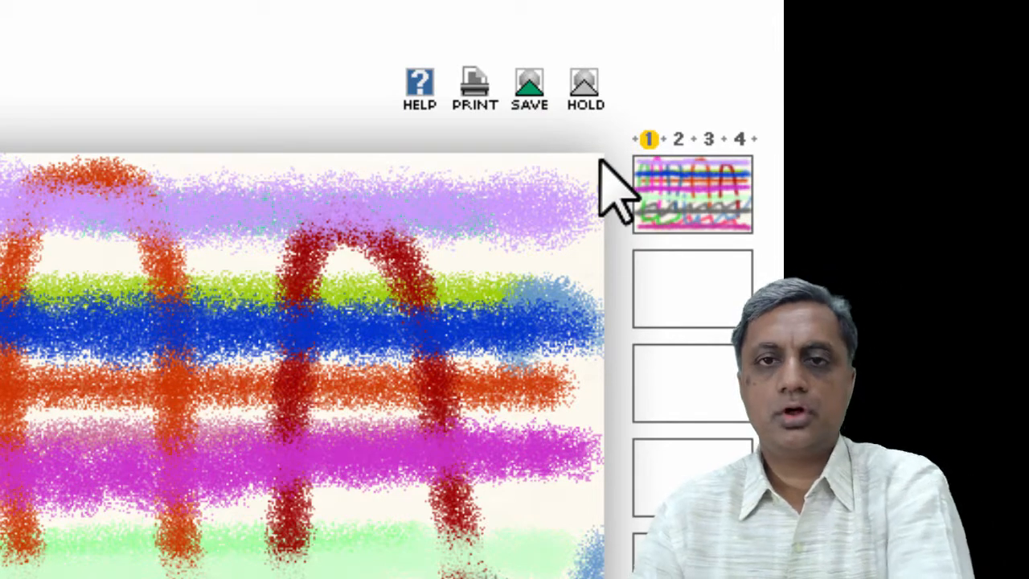
Step: Review the picture-saving prompt and the effects palette with Spread, Blur and Ripple, closing both without saving or applying anything
{"action": "left_click", "coordinate": [527, 90]}
{"action": "left_click", "coordinate": [483, 349]}
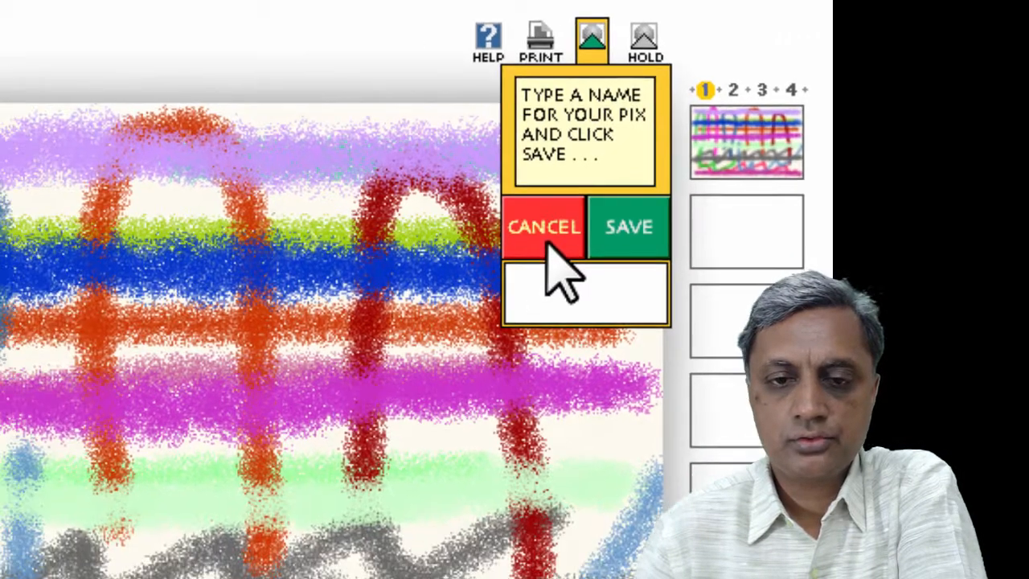
{"action": "left_click", "coordinate": [479, 280]}
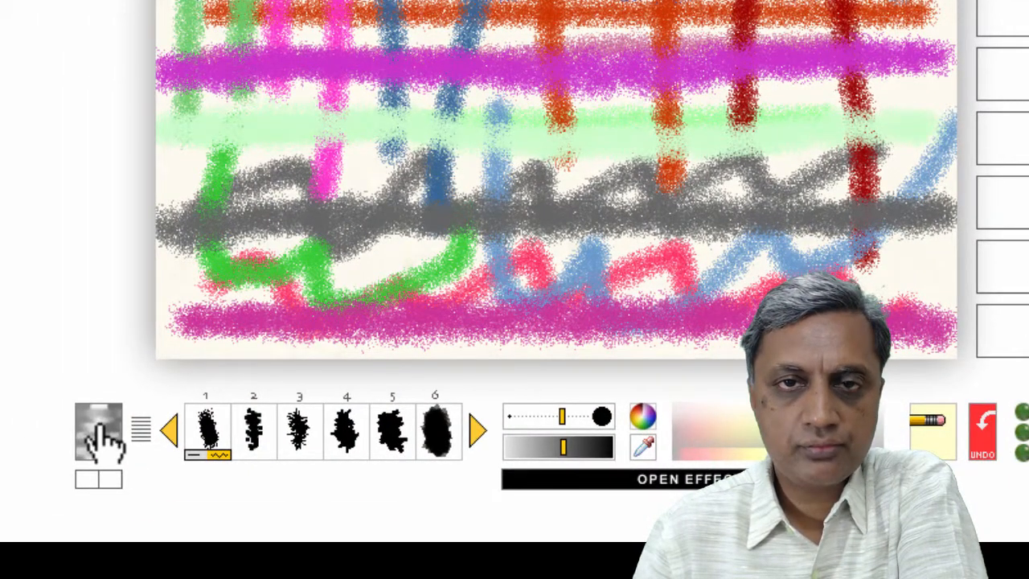
{"action": "left_click", "coordinate": [101, 434]}
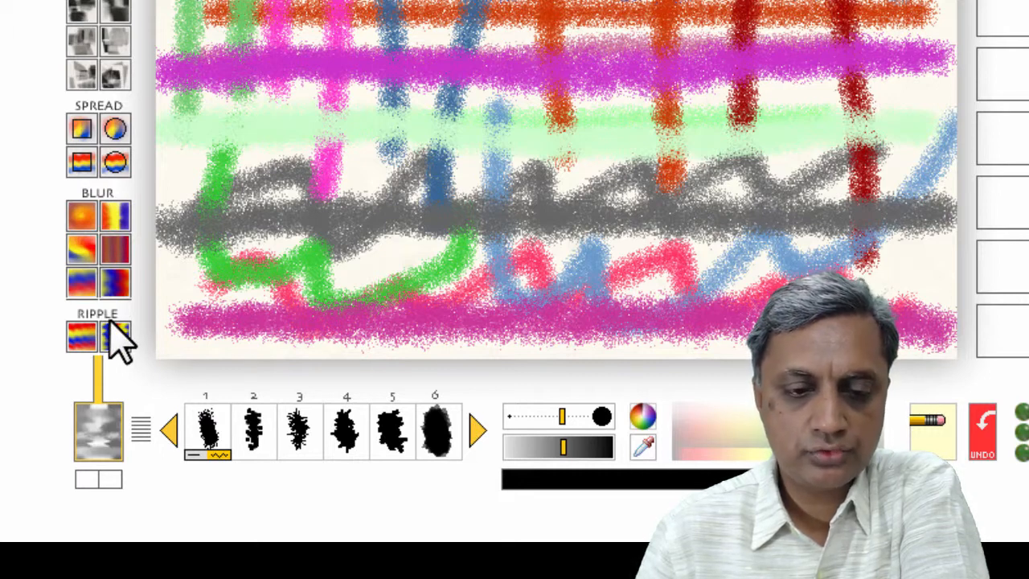
{"action": "left_click", "coordinate": [113, 482]}
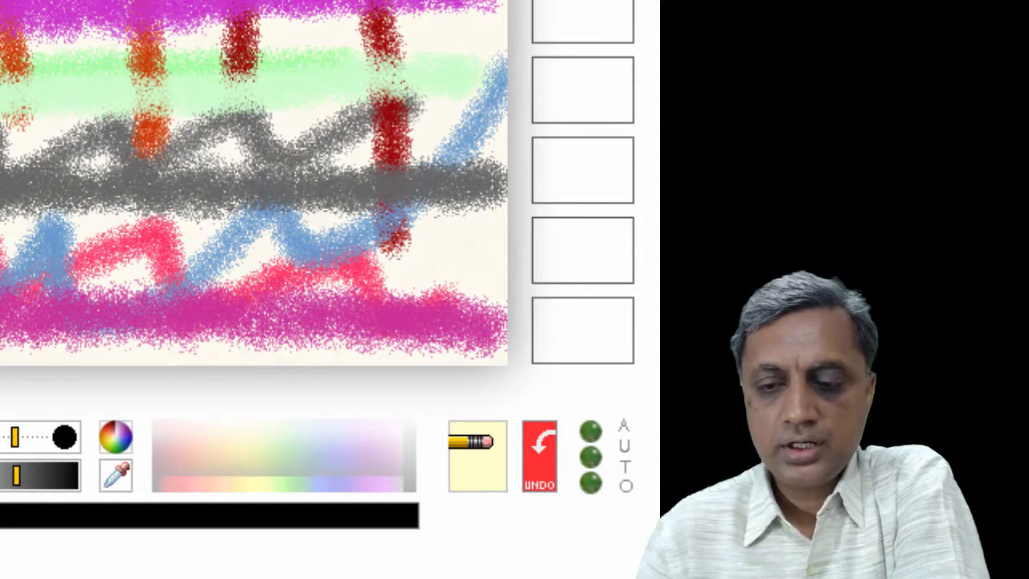
Step: Undo the last magenta stroke along the painting's lower edge and erase the whole canvas
{"action": "left_click", "coordinate": [545, 459]}
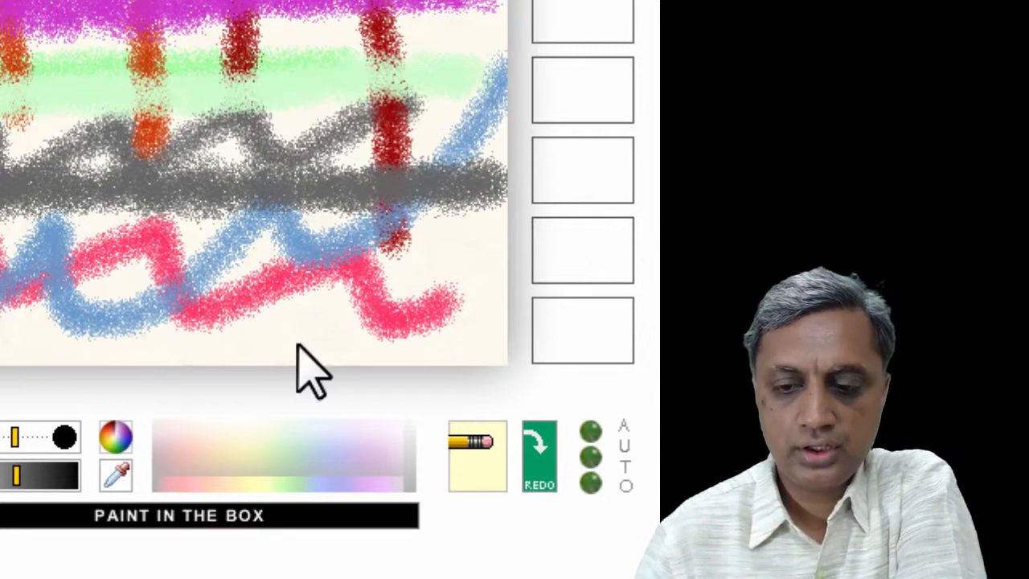
{"action": "left_click", "coordinate": [473, 457]}
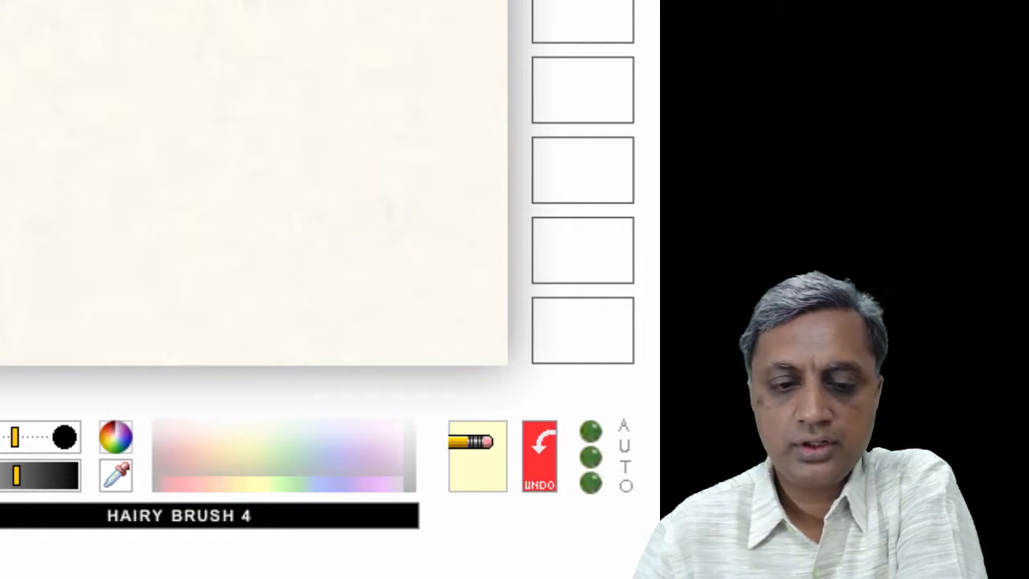
Step: Run the first automatic painting mode on the blank canvas and stop it once the canvas is filled with strokes
{"action": "left_click", "coordinate": [593, 439]}
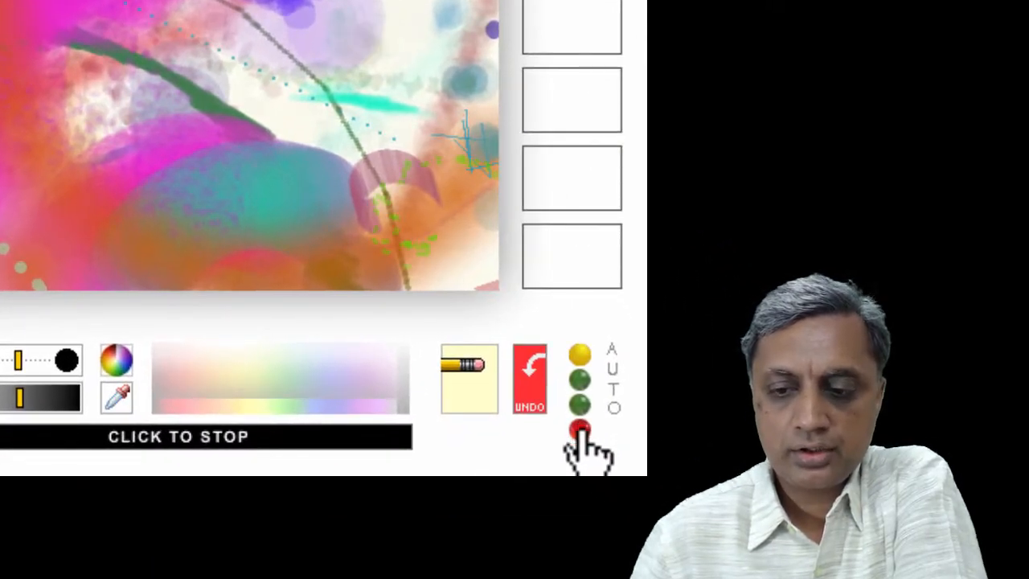
{"action": "left_click", "coordinate": [580, 431]}
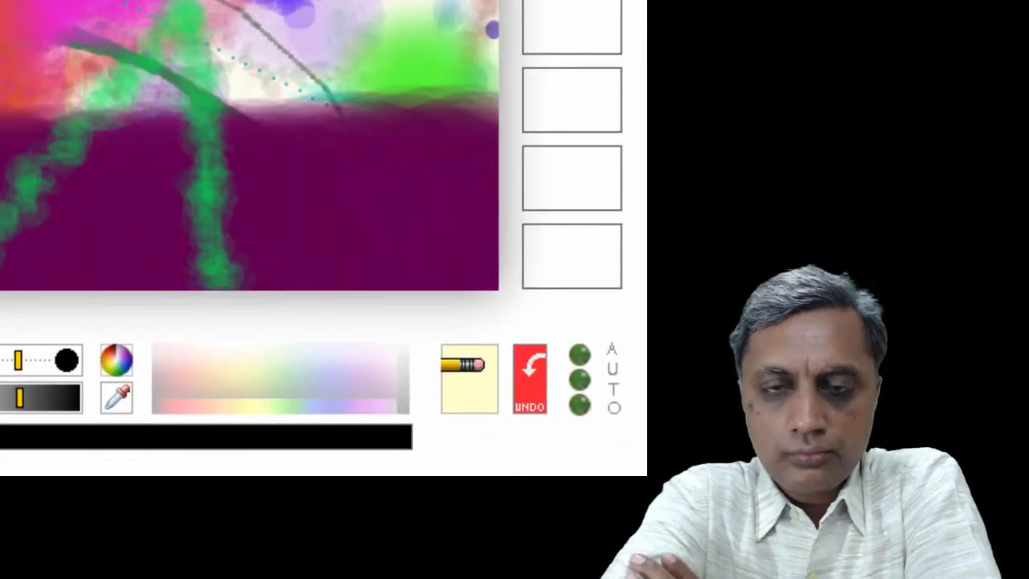